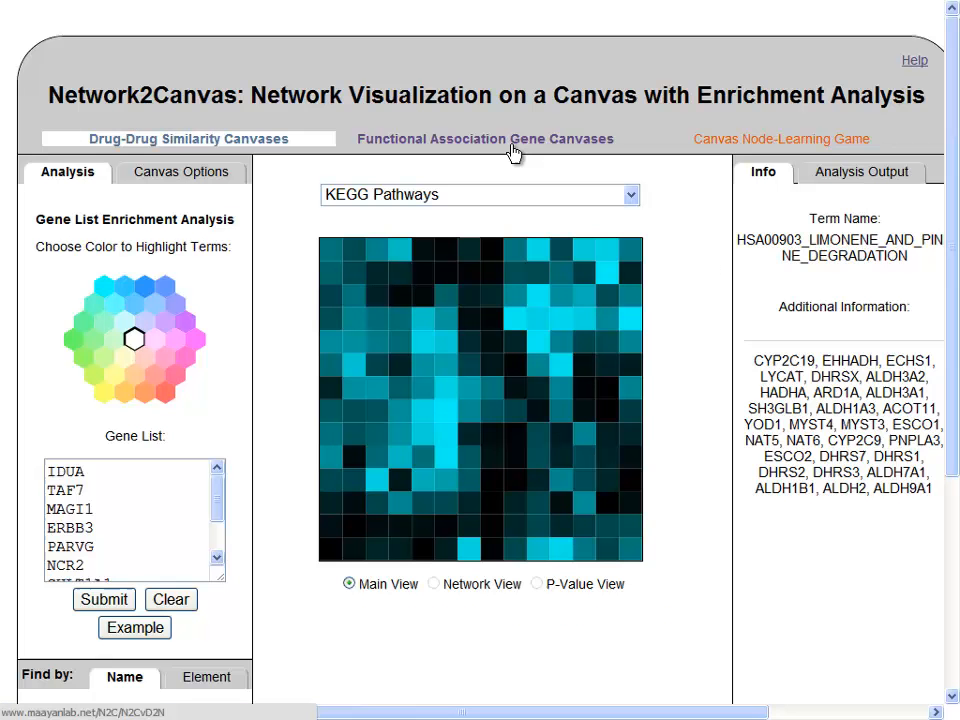
click(411, 145)
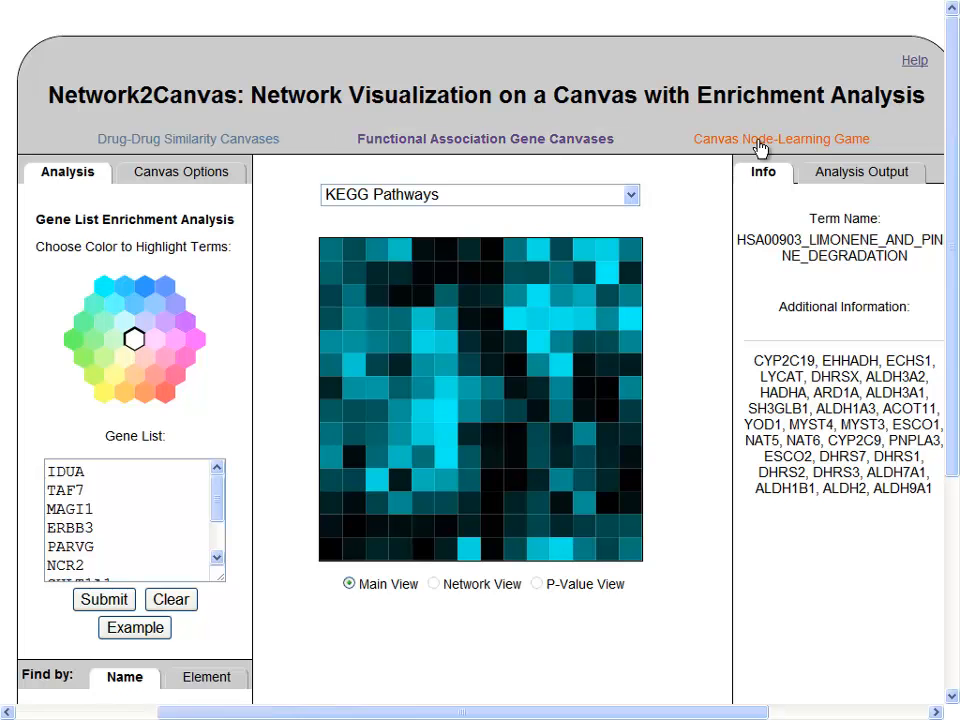
click(759, 147)
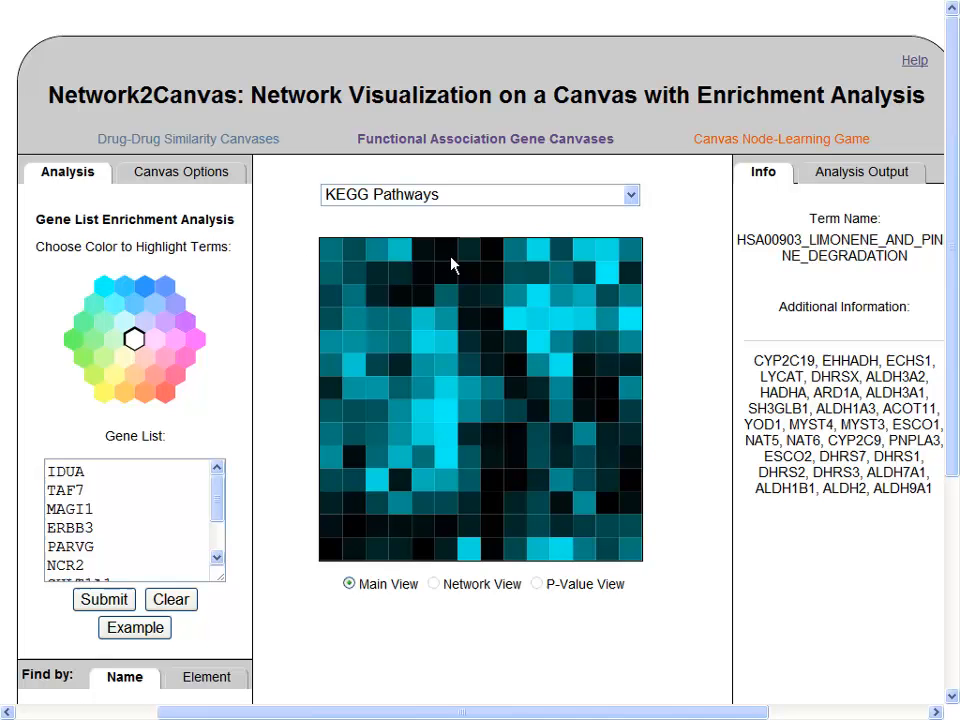
- Enlarge the KEGG Pathways canvas and show the info for the HSA01040_POLYUNSATURATED_FATTY_ACID_BIOSYNTHESIS tile
mouse_move(562, 360)
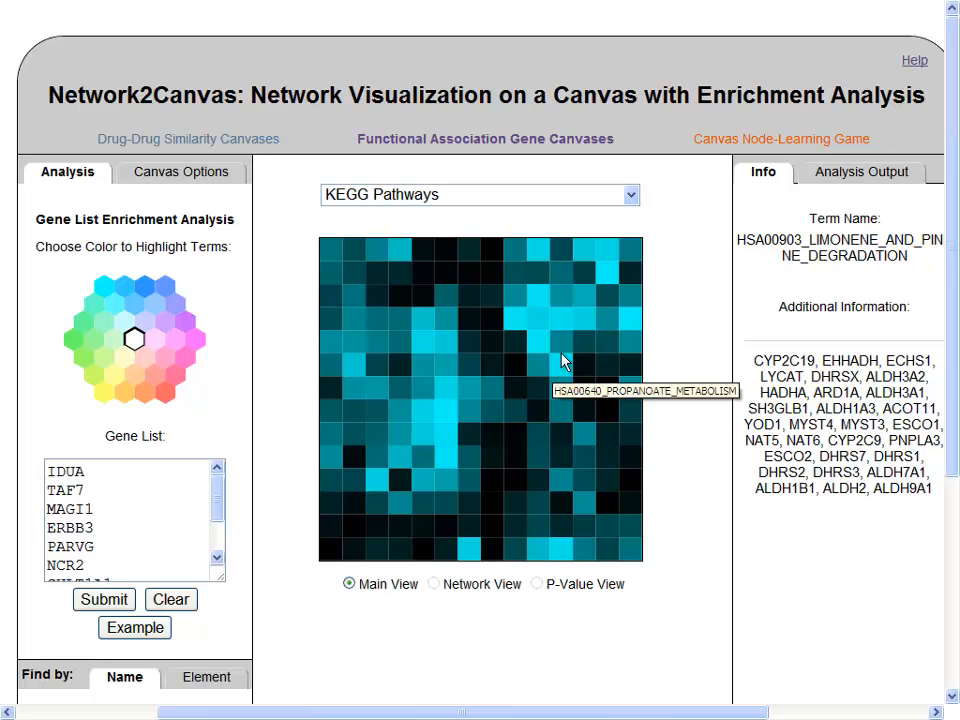
scroll(562, 360, up, 1)
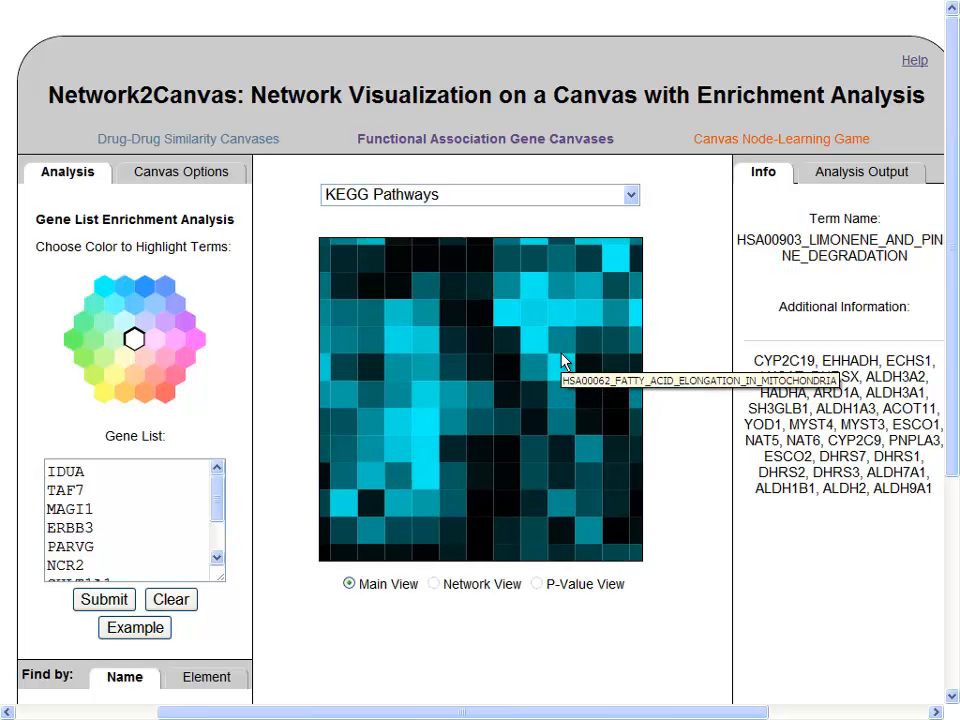
scroll(562, 360, up, 2)
scroll(562, 360, down, 1)
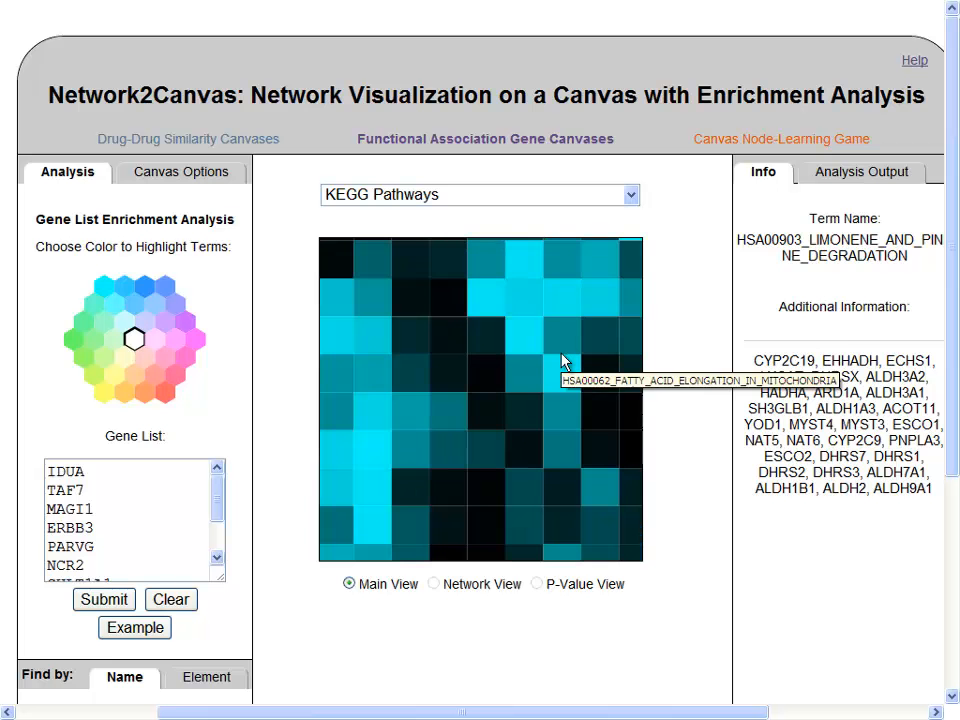
mouse_move(566, 300)
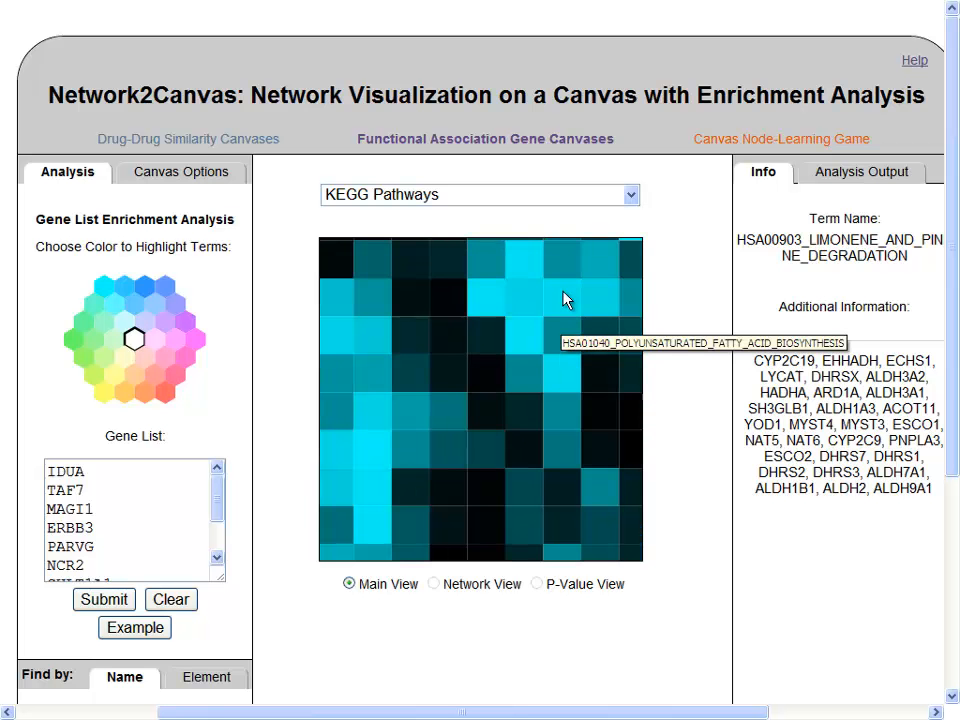
click(569, 293)
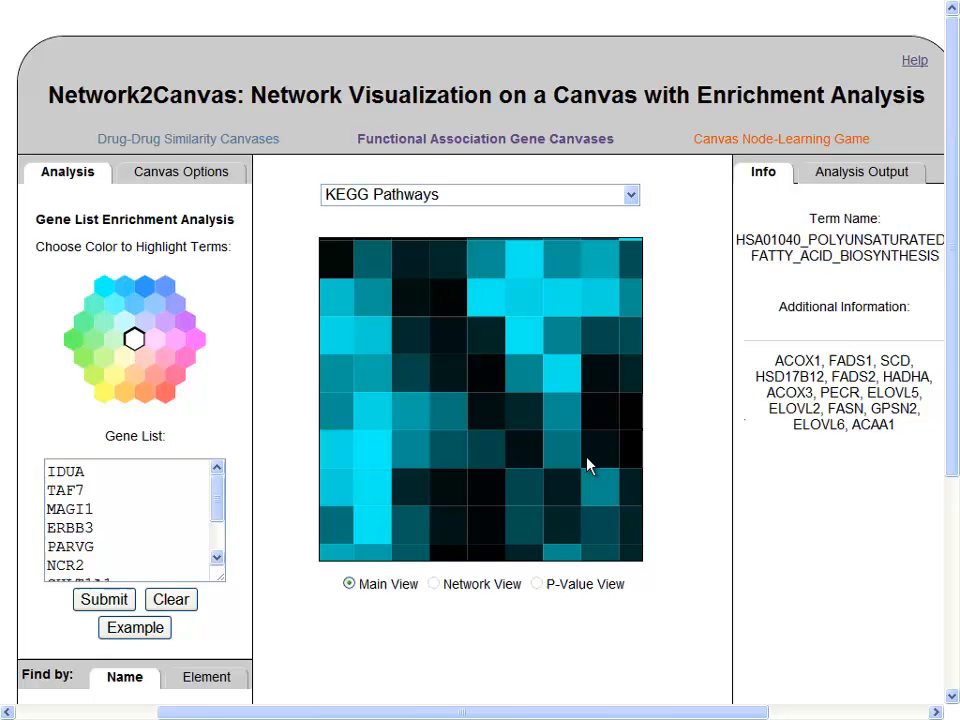
- Return to the full canvas and show the info for the HSA00903_LIMONENE_AND_PINENE_DEGRADATION tile
drag(625, 250, 533, 283)
scroll(499, 331, down, 2)
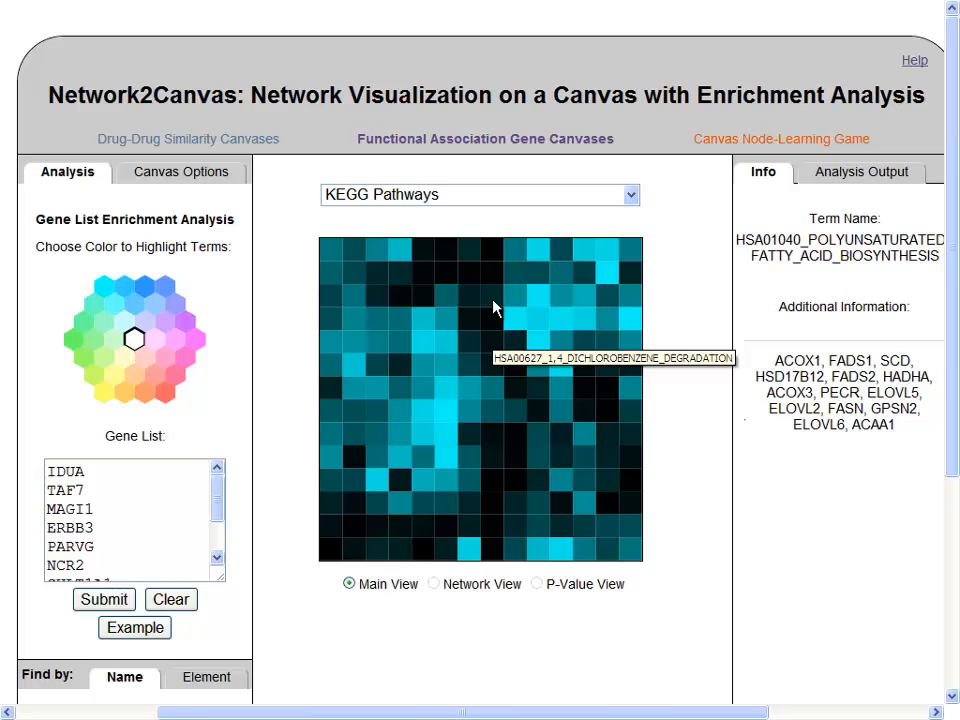
click(513, 322)
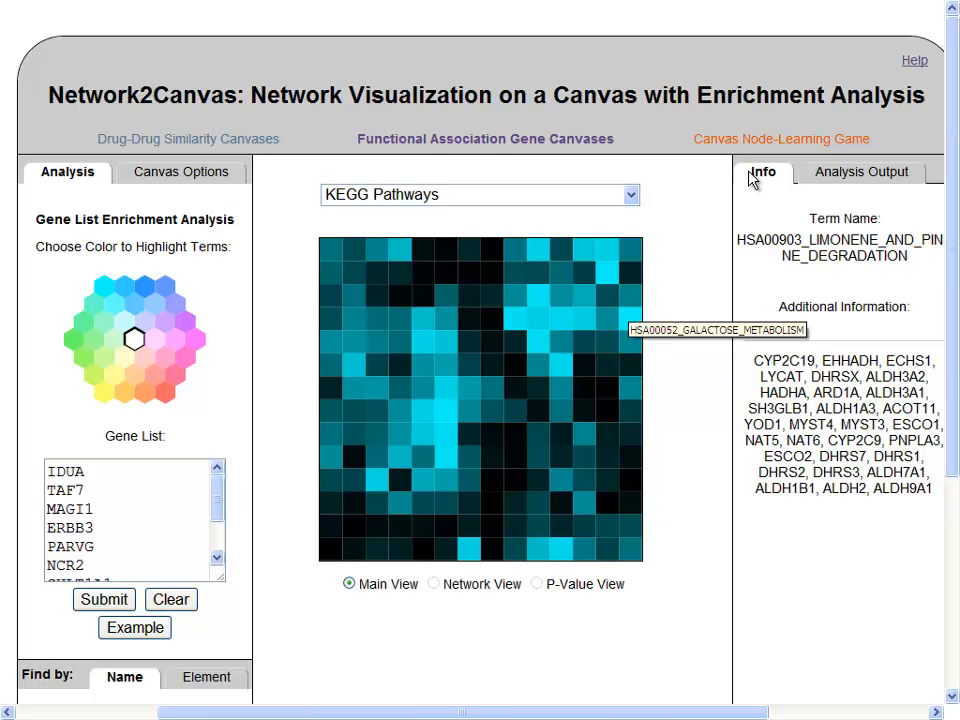
- Look through the available gene-set libraries from Transcription to Misc, keeping KEGG Pathways selected
click(544, 204)
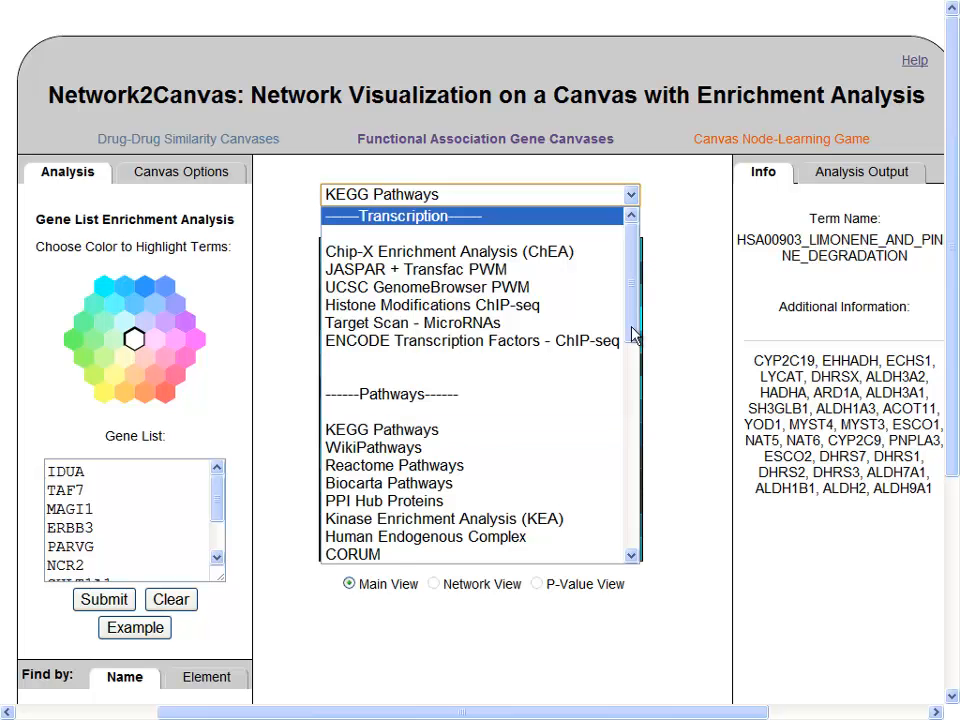
scroll(632, 335, down, 1)
scroll(632, 337, down, 3)
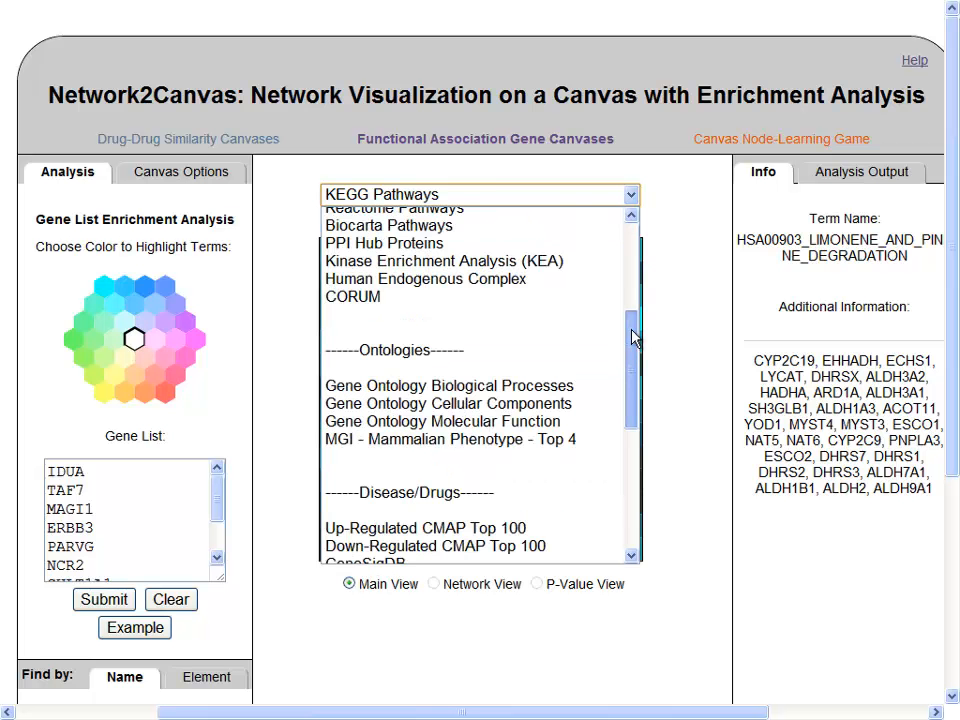
scroll(632, 461, down, 1)
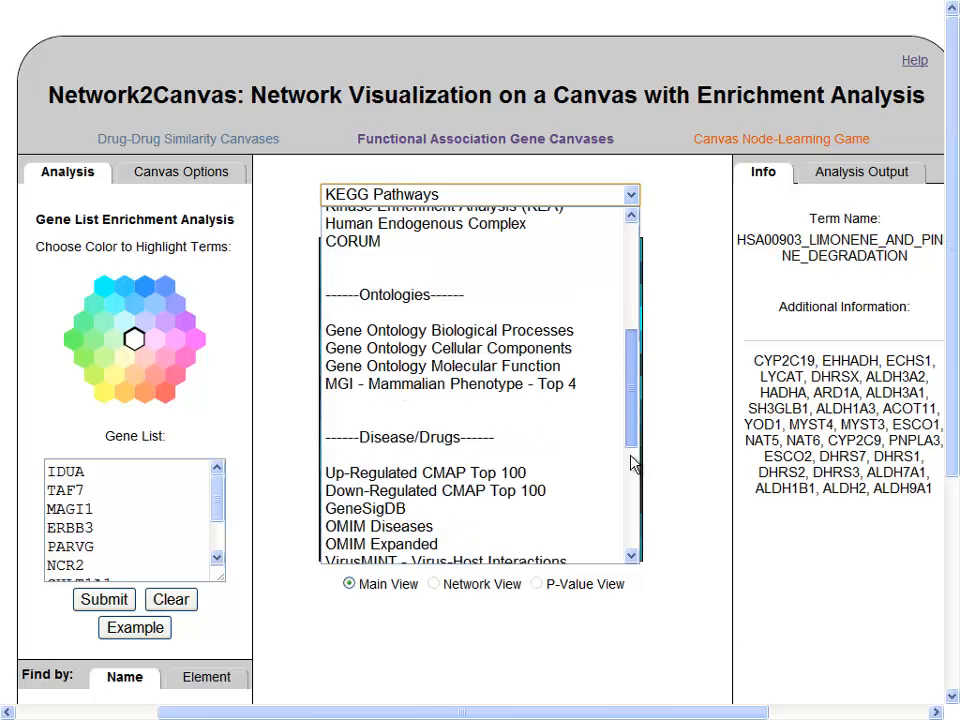
scroll(632, 461, down, 5)
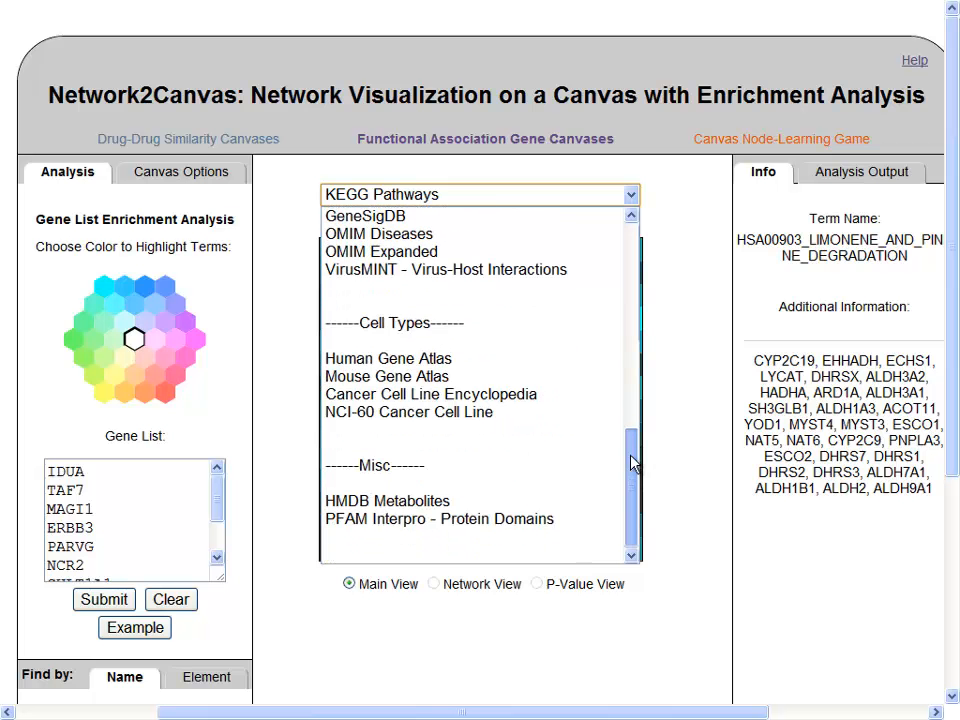
click(366, 587)
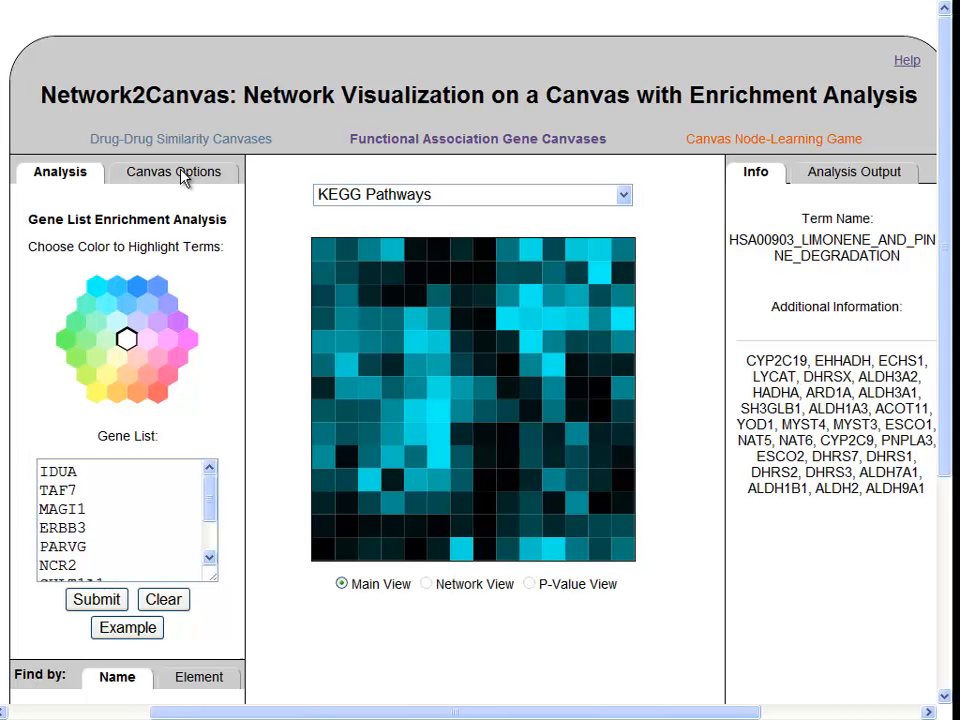
- Switch the canvas color to blue and back to cyan, and reset the color scale
click(183, 176)
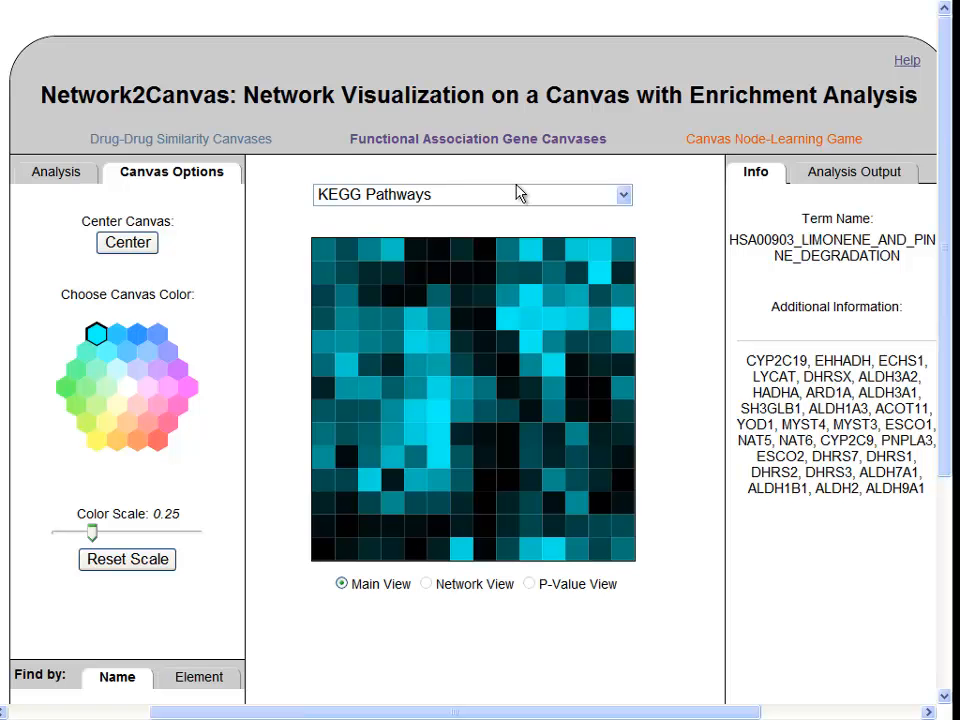
click(155, 330)
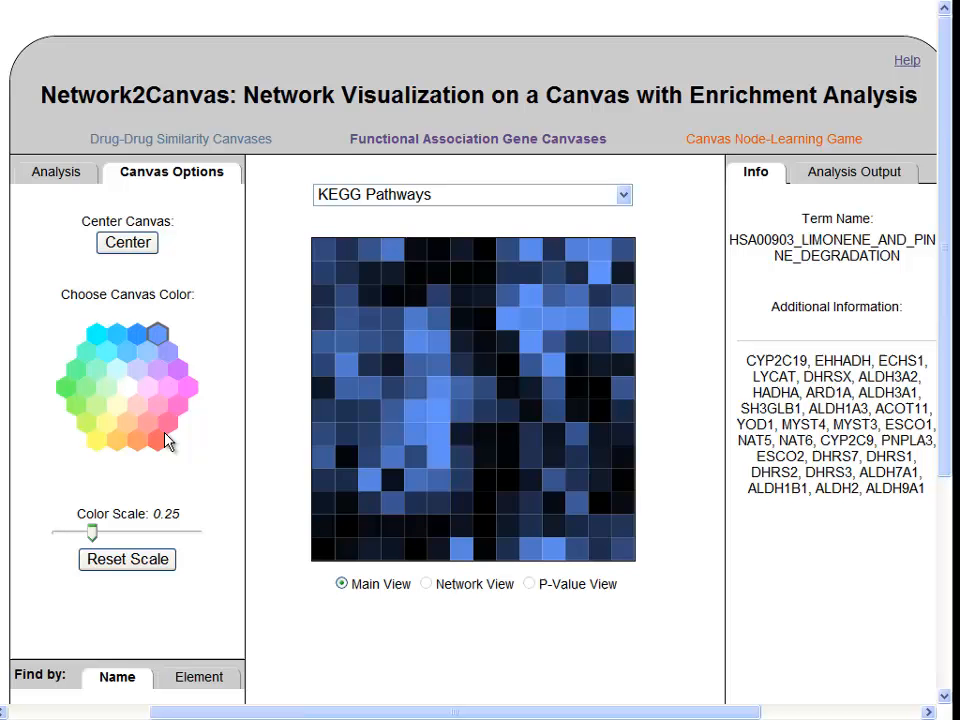
click(97, 334)
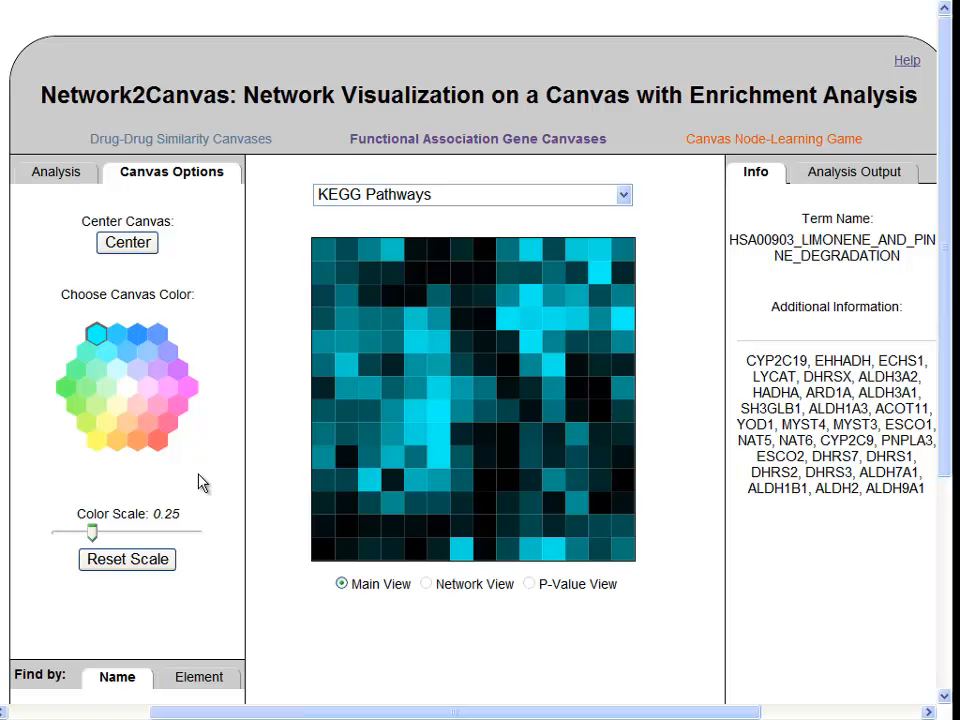
click(132, 567)
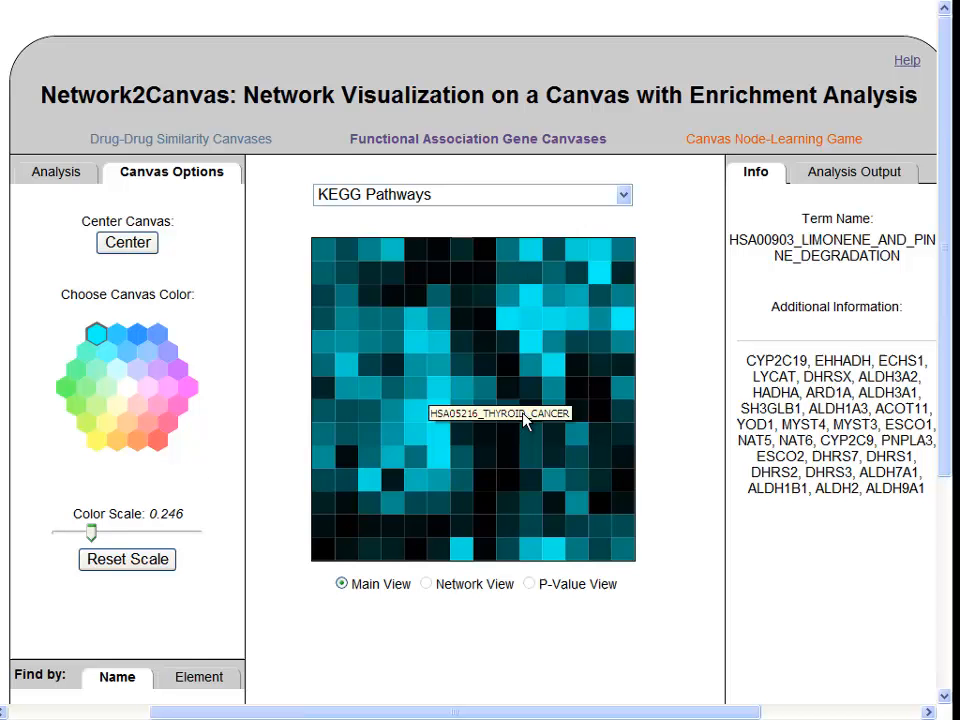
- Show the info for the HSA00120_BILE_ACID_BIOSYNTHESIS tile on the enlarged canvas, and re-center the canvas
scroll(486, 412, up, 6)
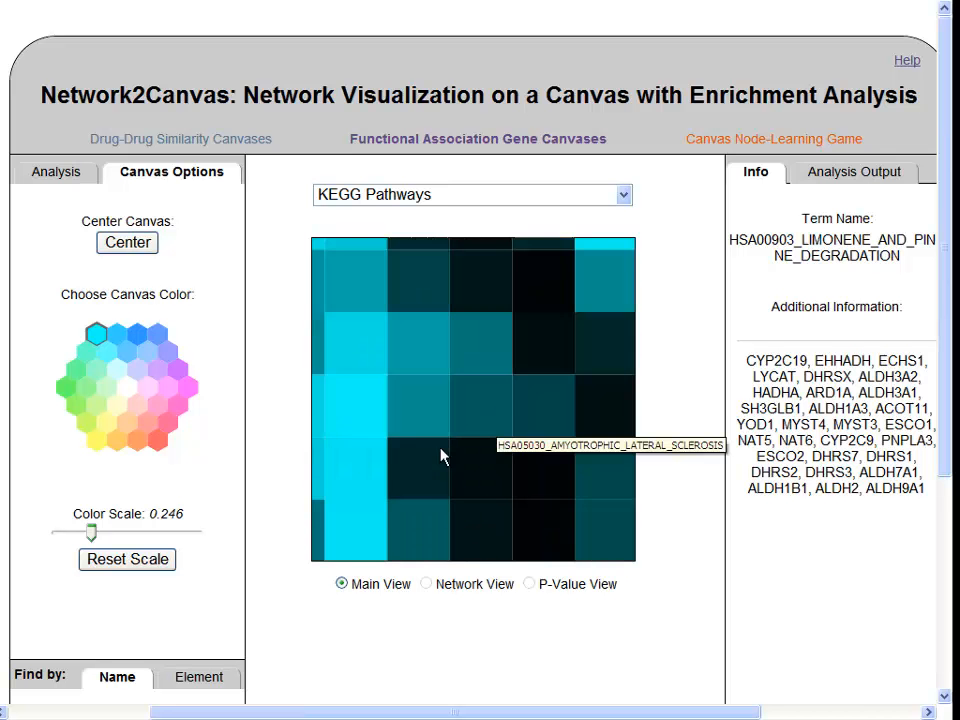
drag(595, 303, 443, 454)
drag(609, 250, 409, 453)
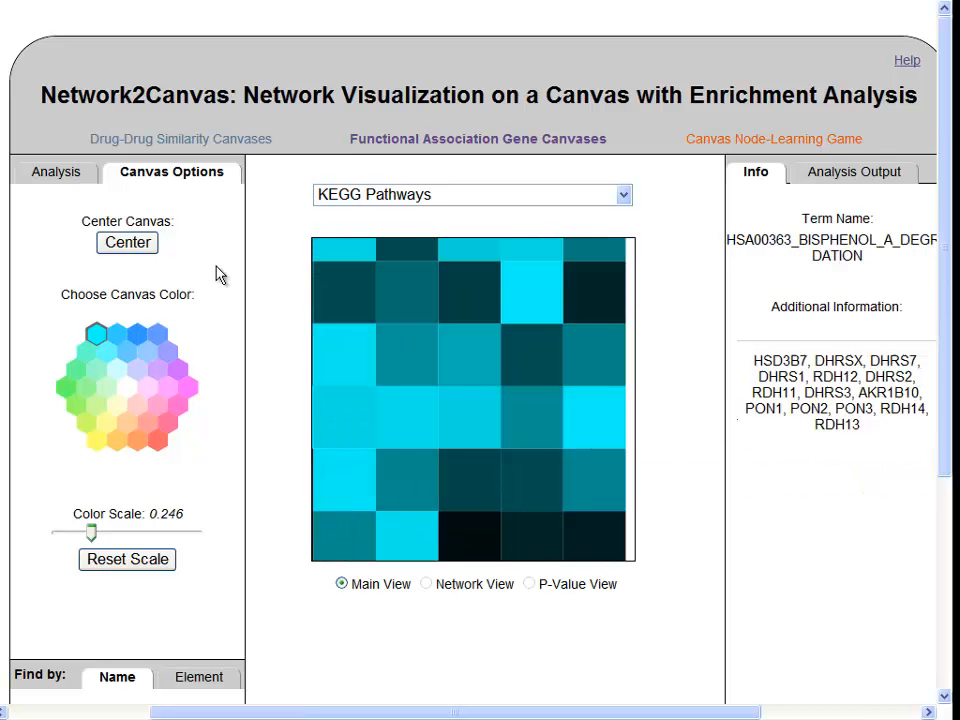
click(137, 250)
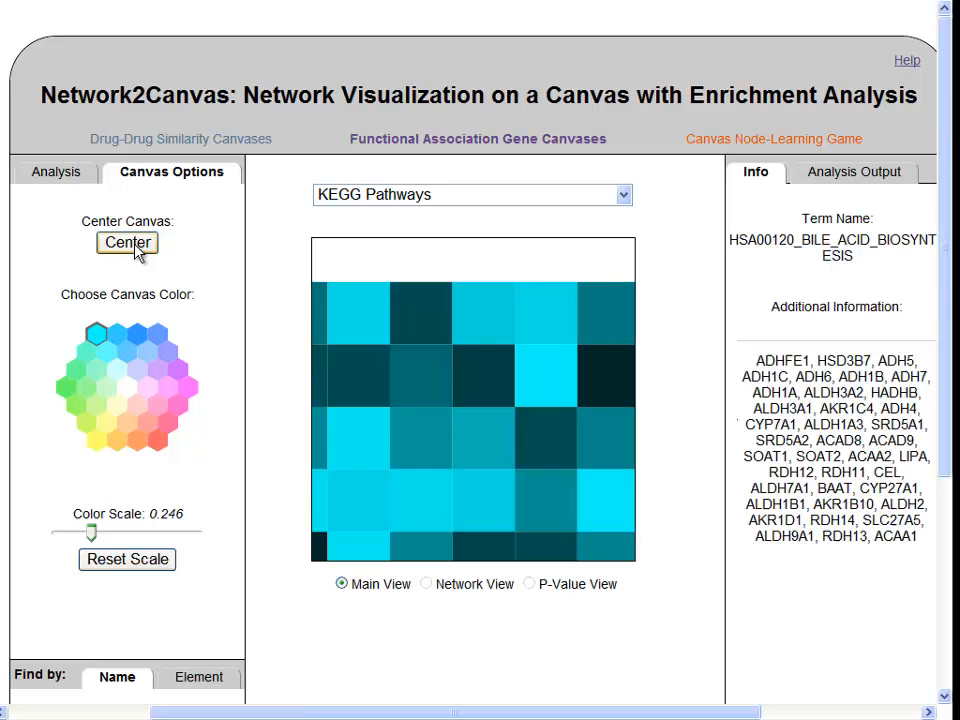
click(137, 250)
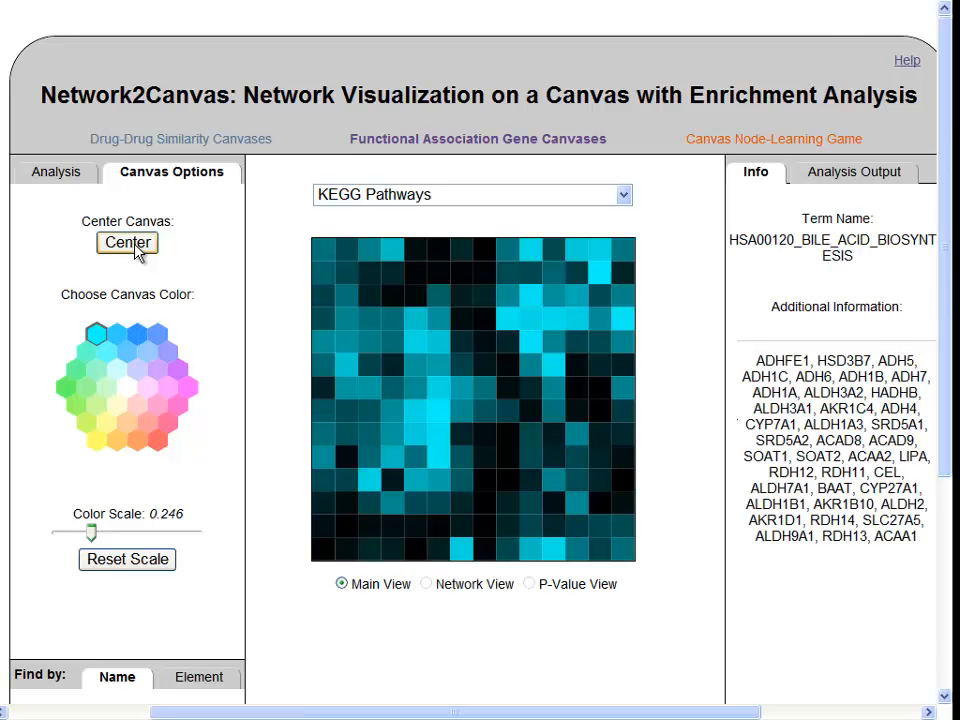
- Find the term HSA00120_BILE_ACID_BIOSYNTHESIS on the canvas by its name
scroll(651, 540, down, 3)
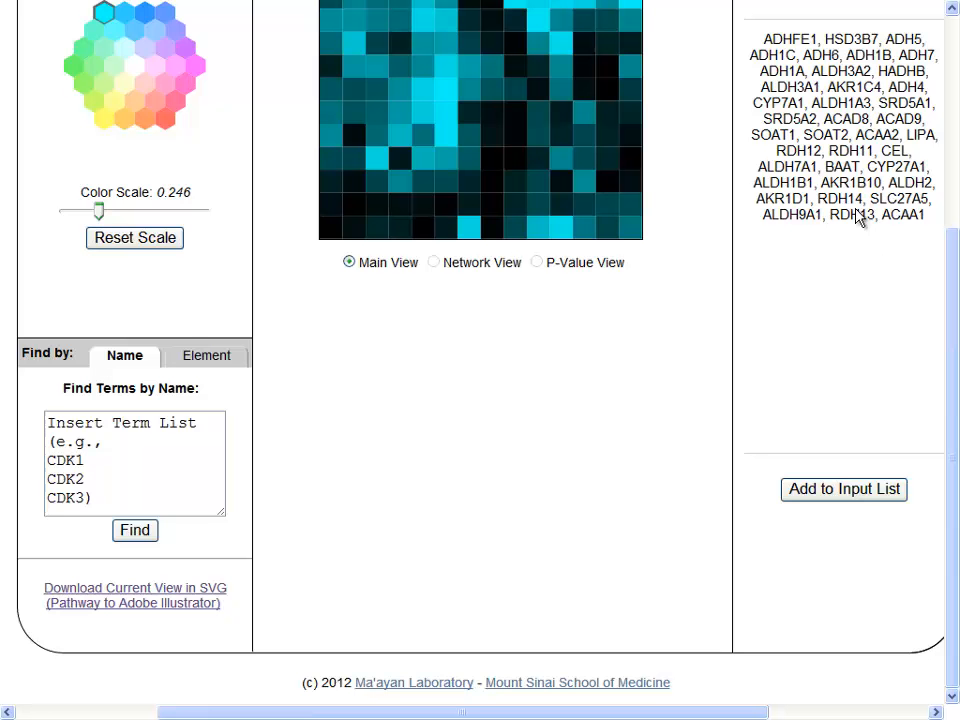
scroll(858, 218, up, 5)
drag(862, 216, 735, 197)
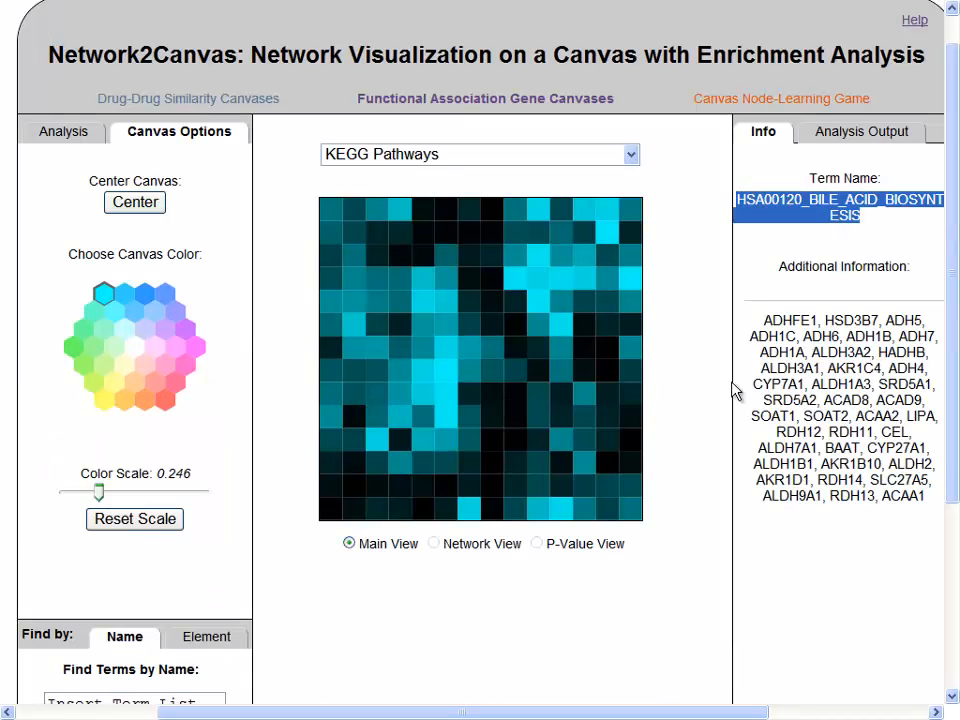
scroll(165, 515, down, 3)
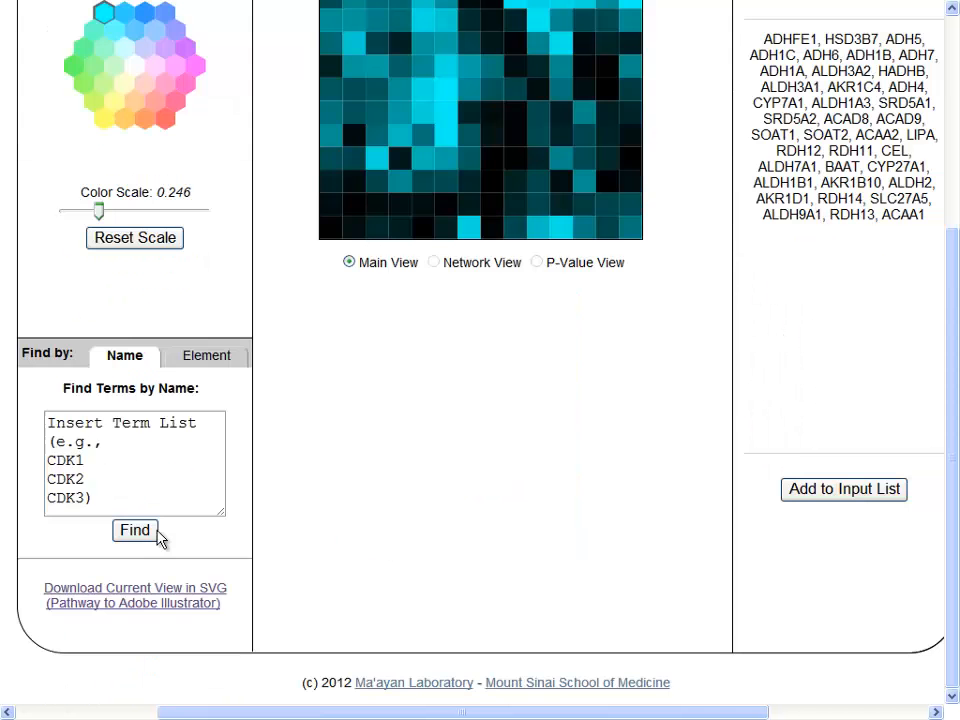
click(135, 465)
text(HSA00120_BILE_ACID_BIOSYNTHESIS)
click(135, 531)
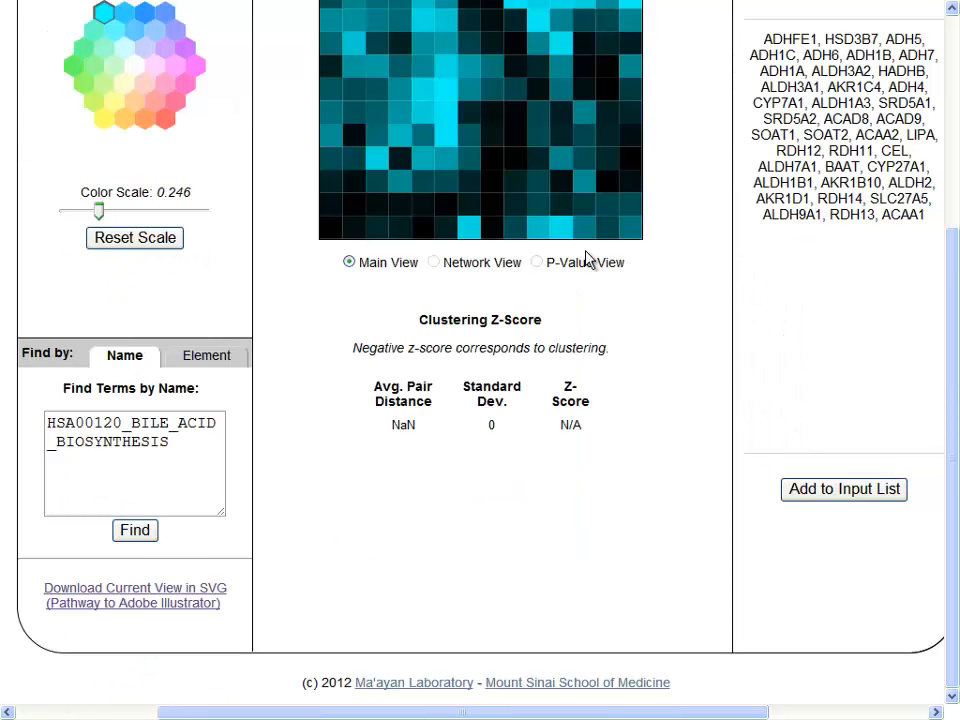
- Copy the gene ADHFE1 from the term's gene list and find all terms containing it as an element
scroll(588, 260, up, 3)
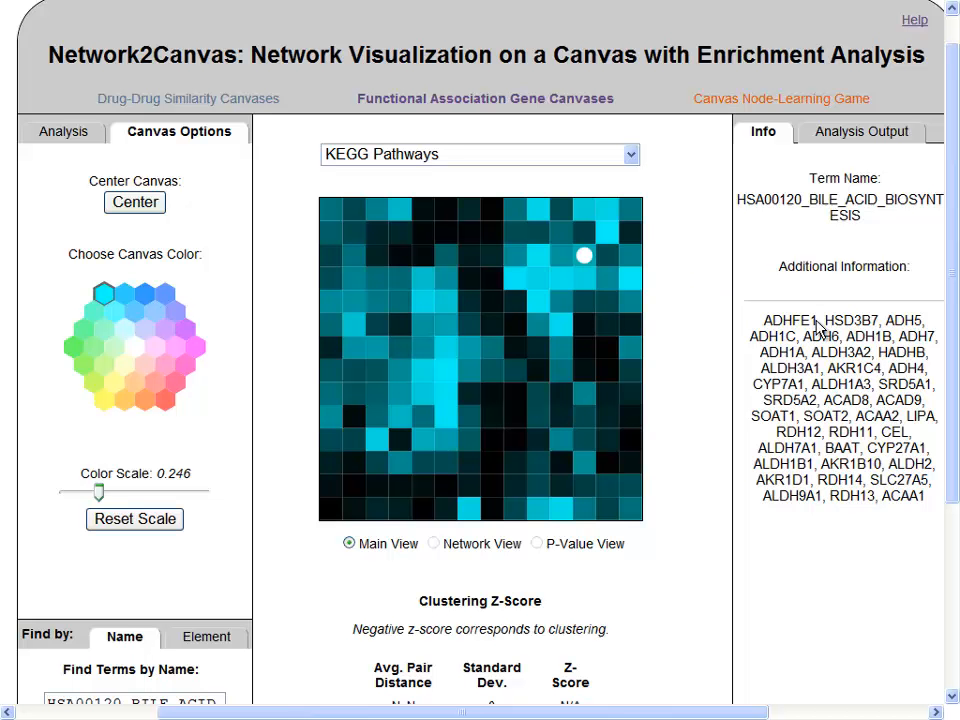
double_click(759, 320)
key(ctrl+c)
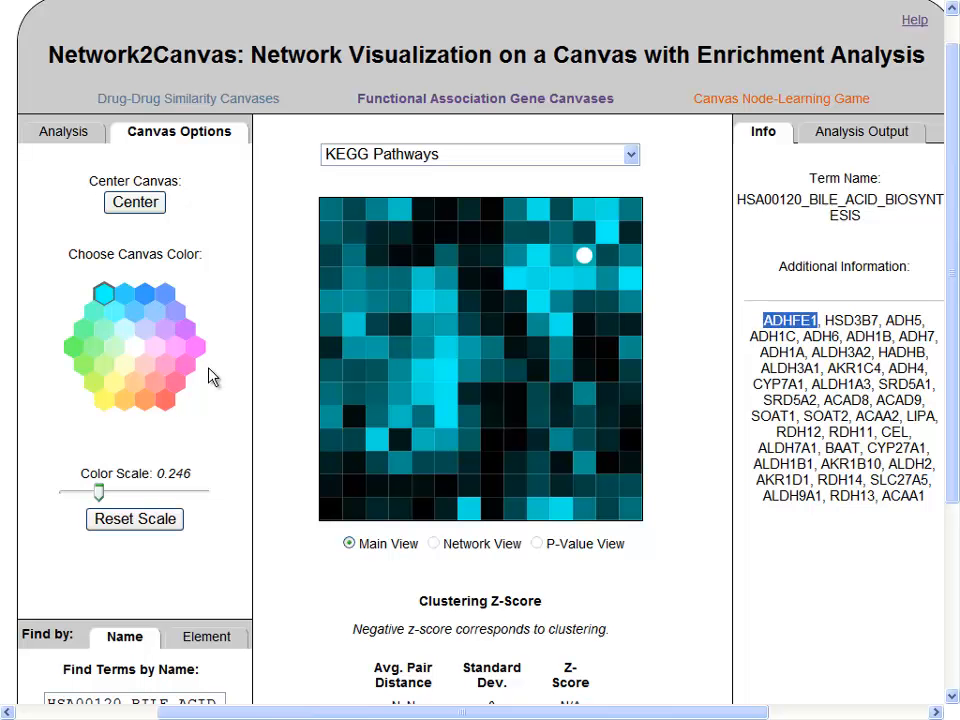
scroll(163, 462, down, 5)
click(135, 530)
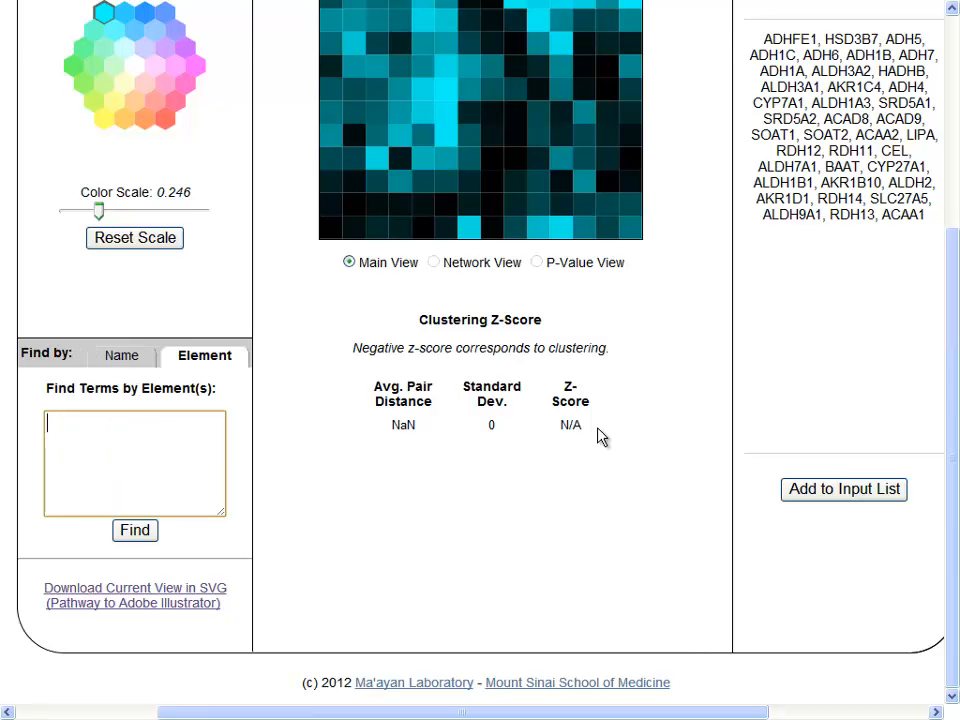
key(ctrl+v)
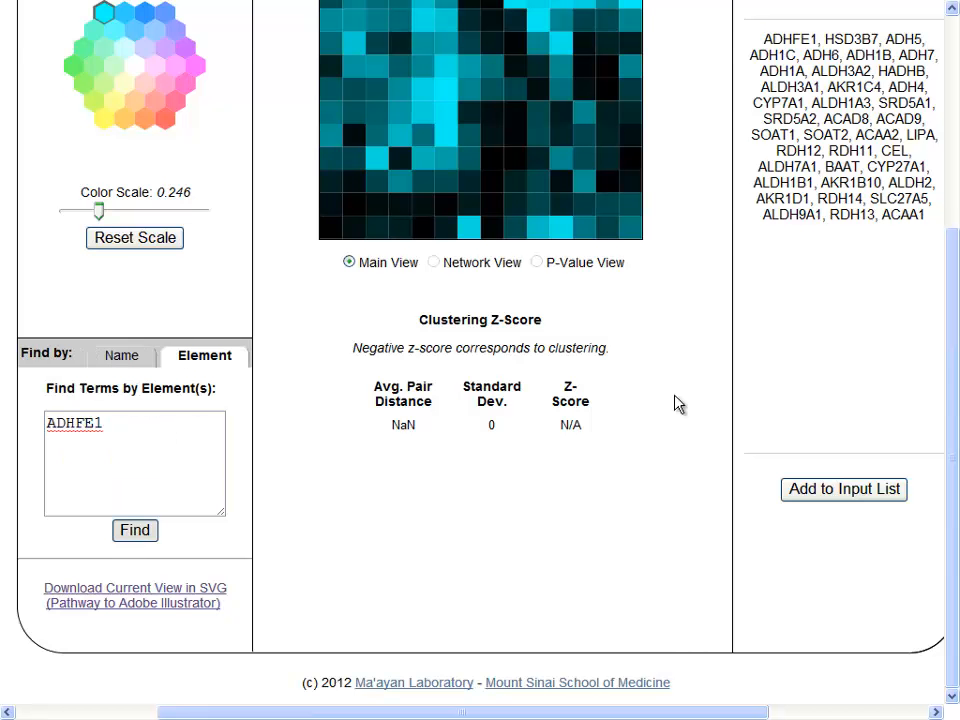
scroll(546, 204, up, 3)
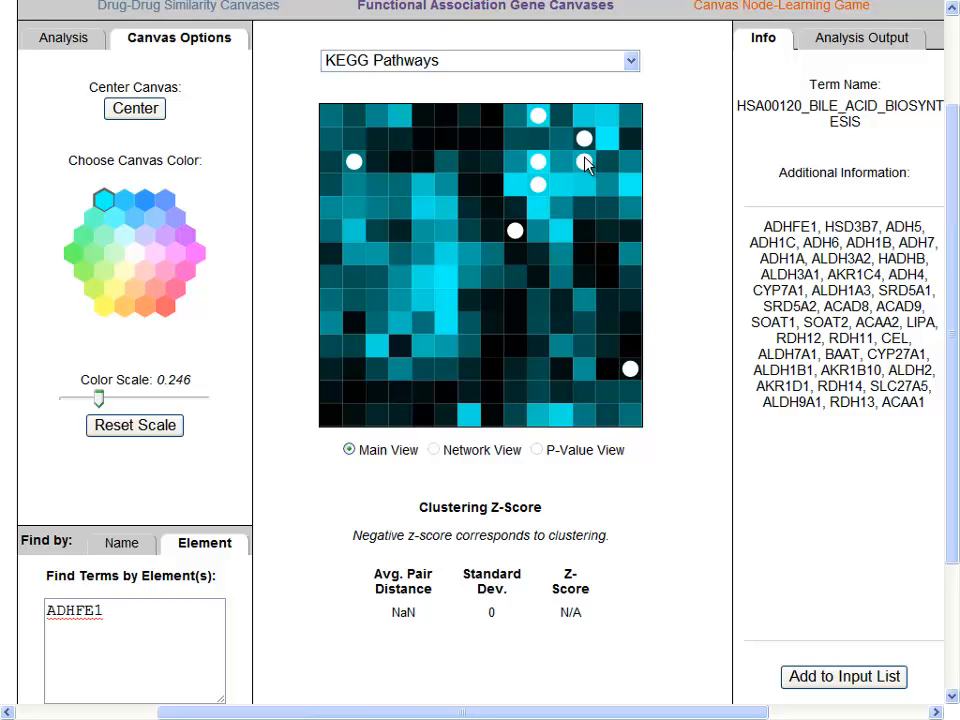
mouse_move(533, 160)
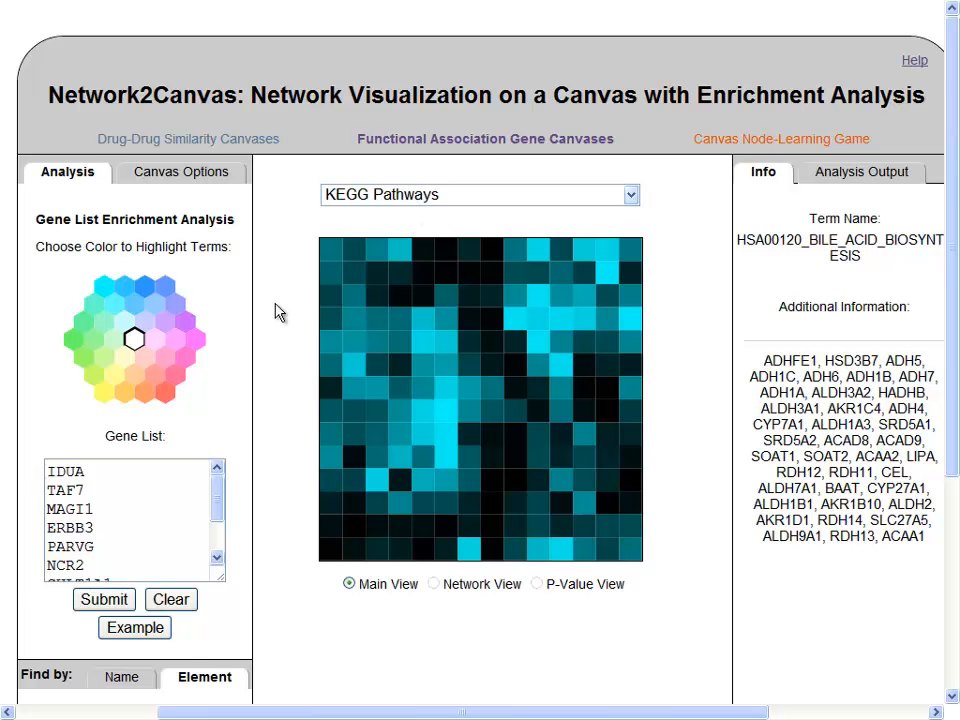
- Run the enrichment analysis on the gene list starting with IDUA against KEGG Pathways and inspect the highlighted terms
scroll(115, 527, down, 2)
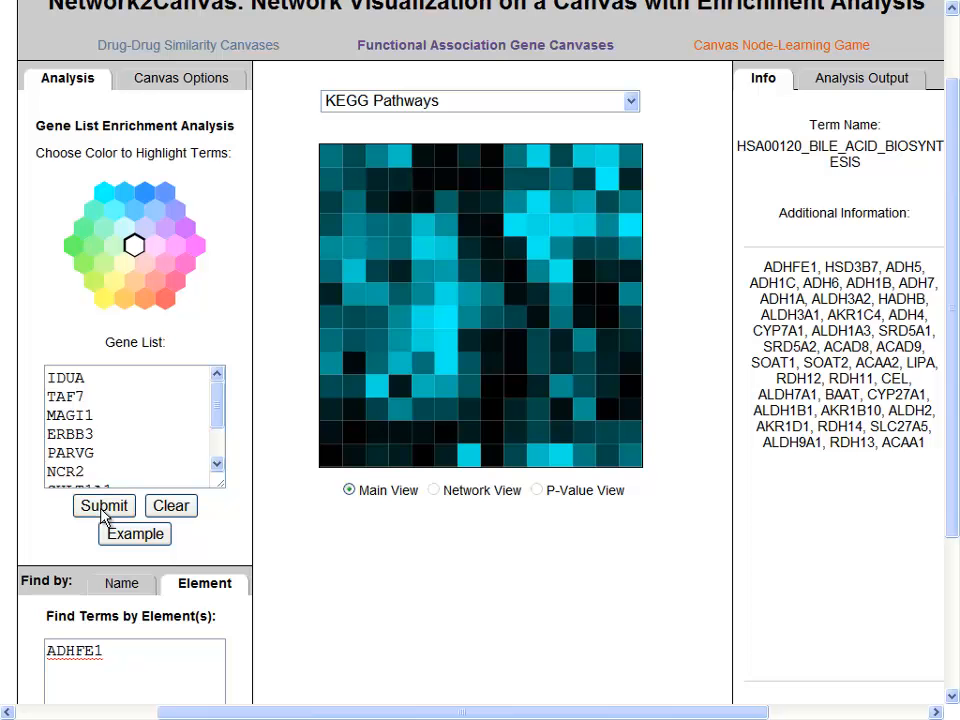
click(101, 510)
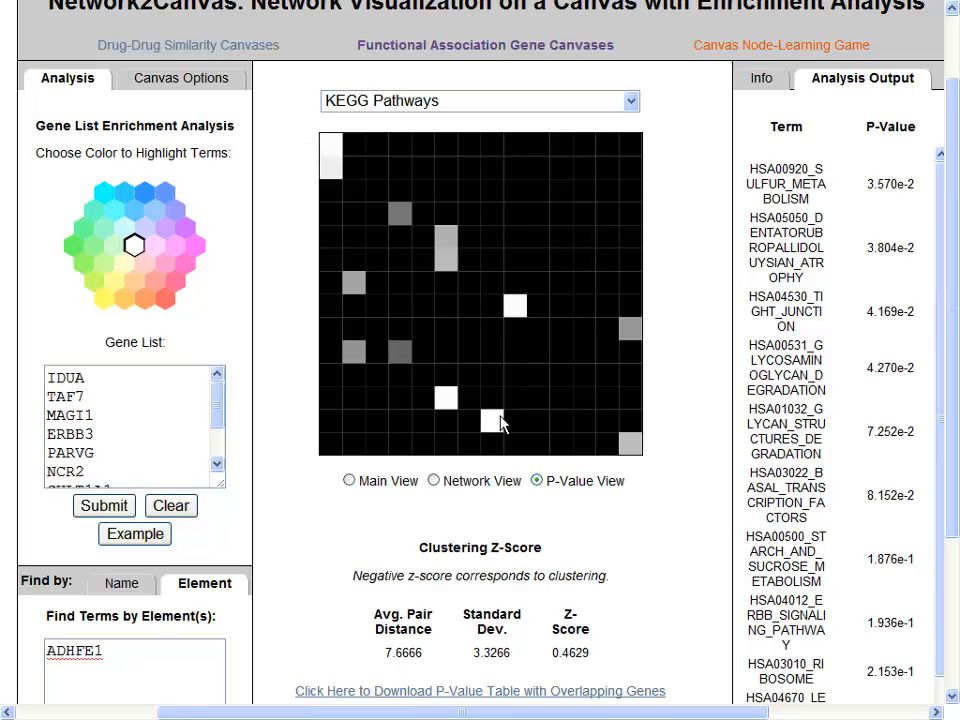
mouse_move(495, 424)
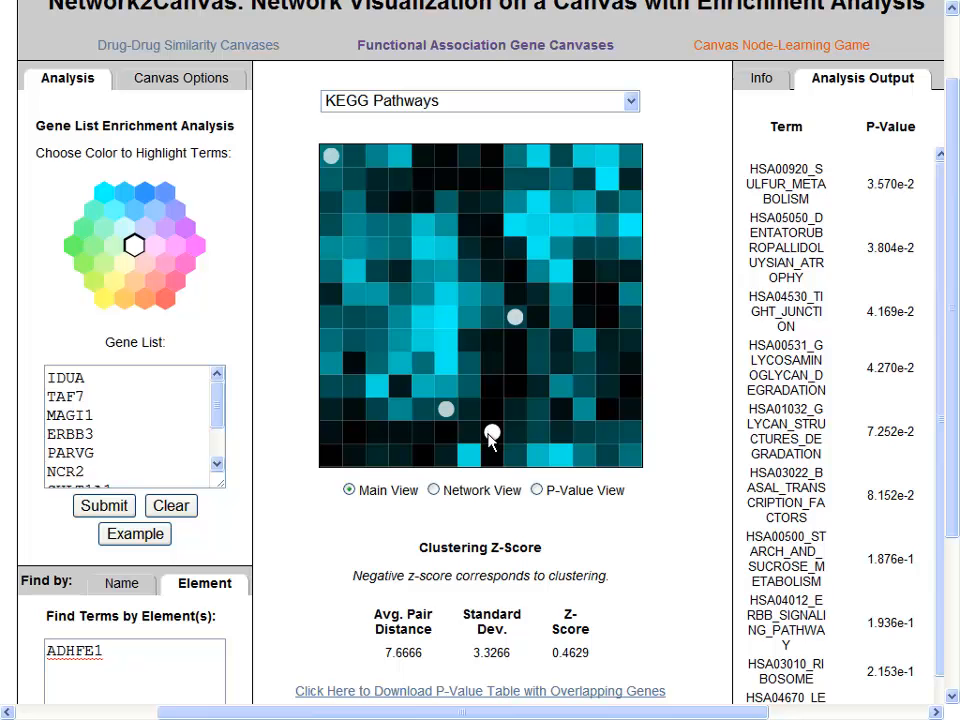
- Show the enriched terms as a network to examine their connections, and return to the main canvas view
mouse_move(491, 434)
click(435, 491)
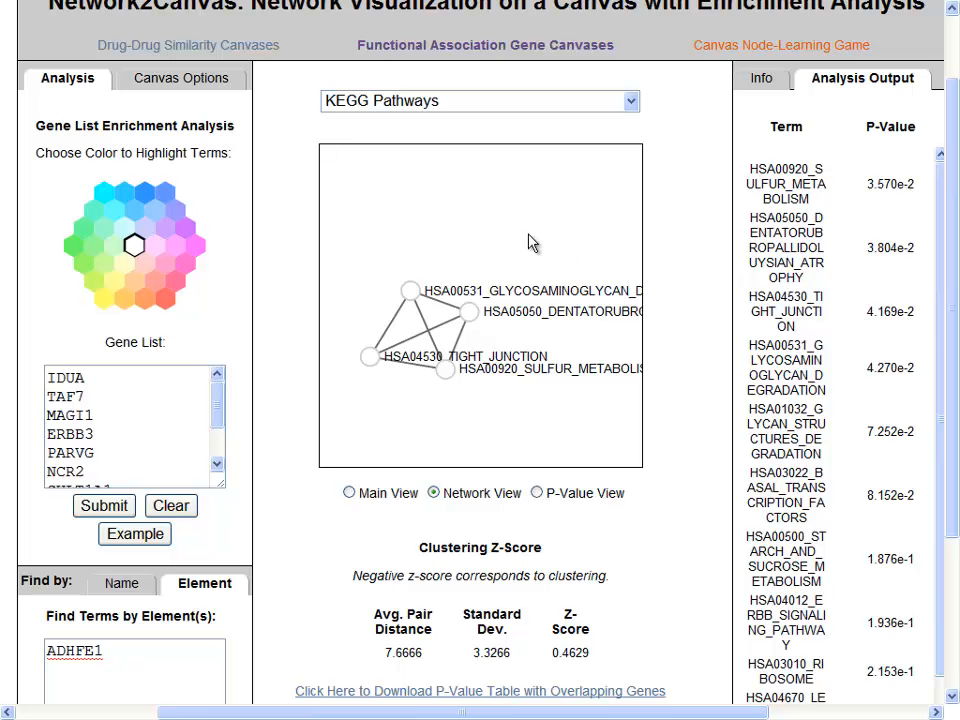
click(349, 492)
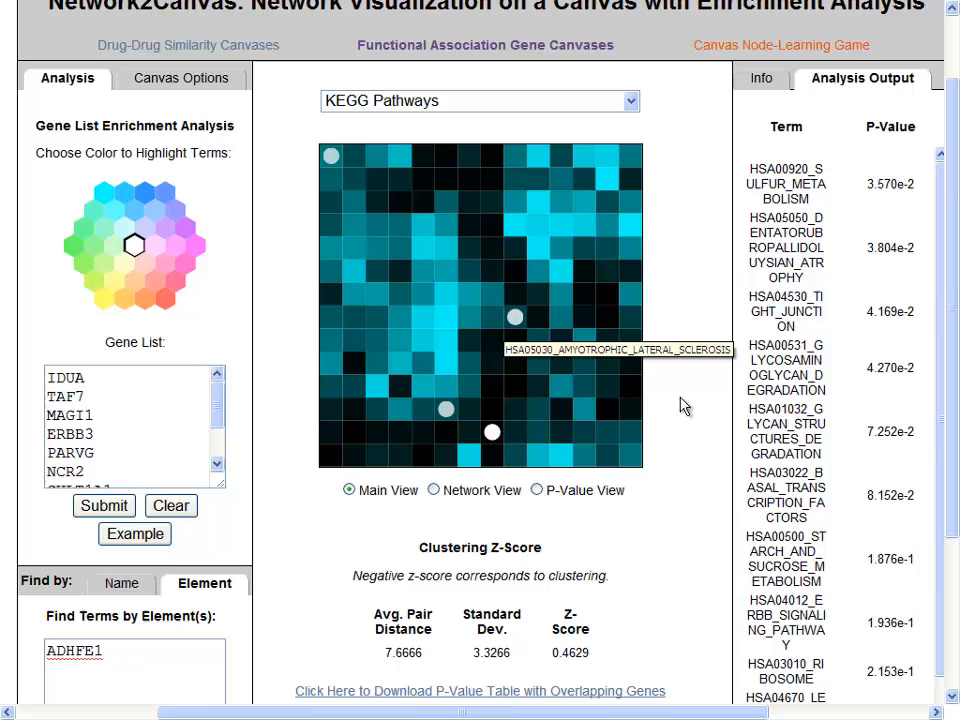
- Export the current canvas view as an SVG and save it in the Downloads folder as dl2.svg
scroll(680, 405, down, 2)
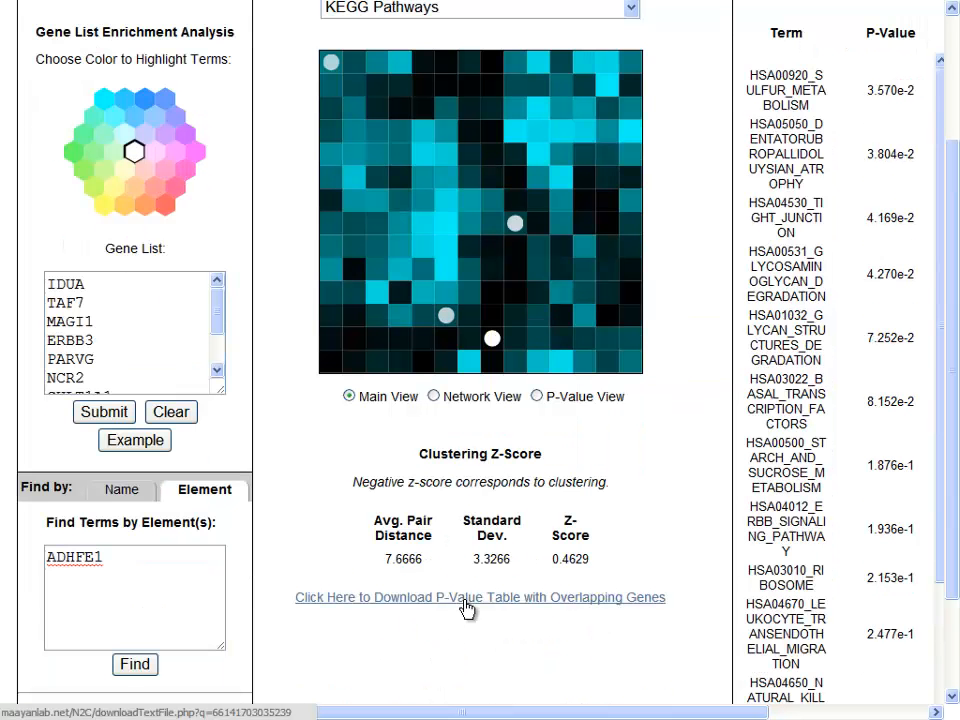
scroll(683, 325, up, 2)
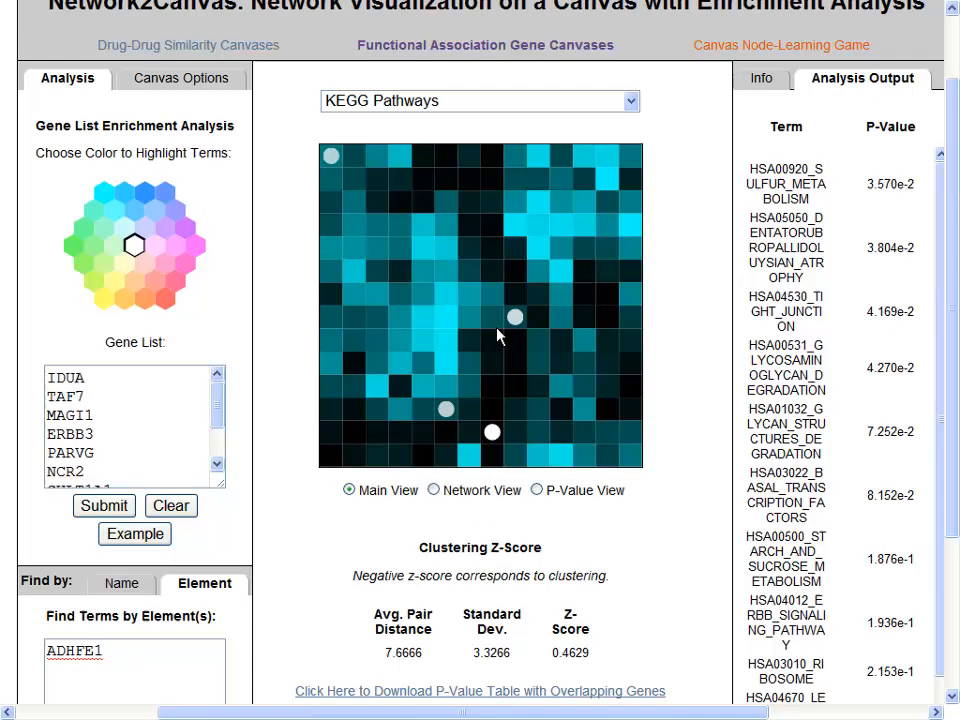
scroll(535, 322, down, 4)
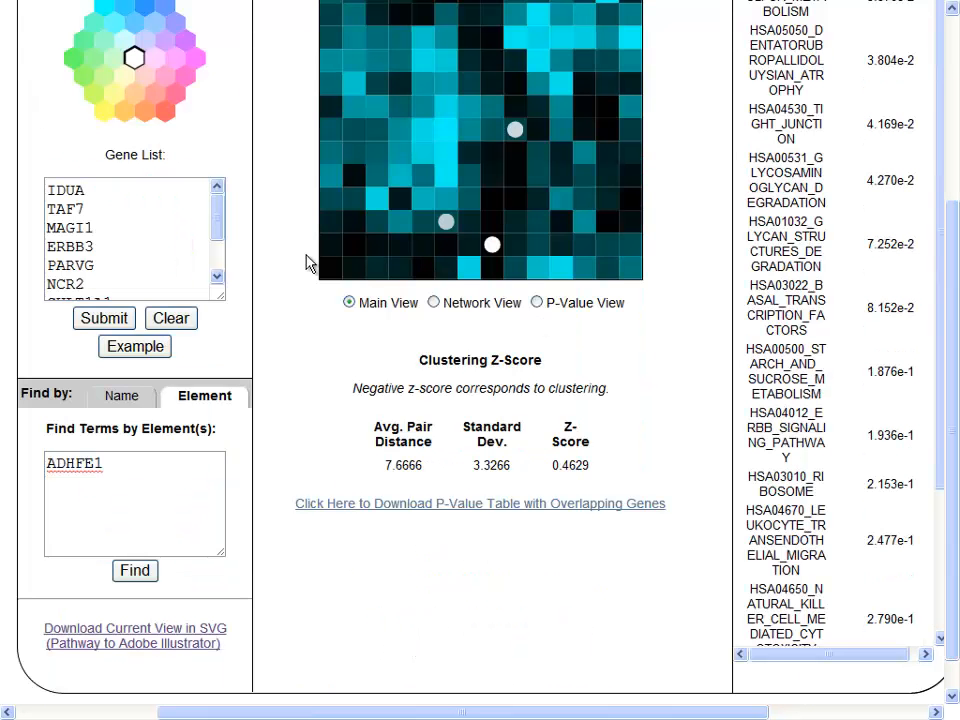
click(362, 504)
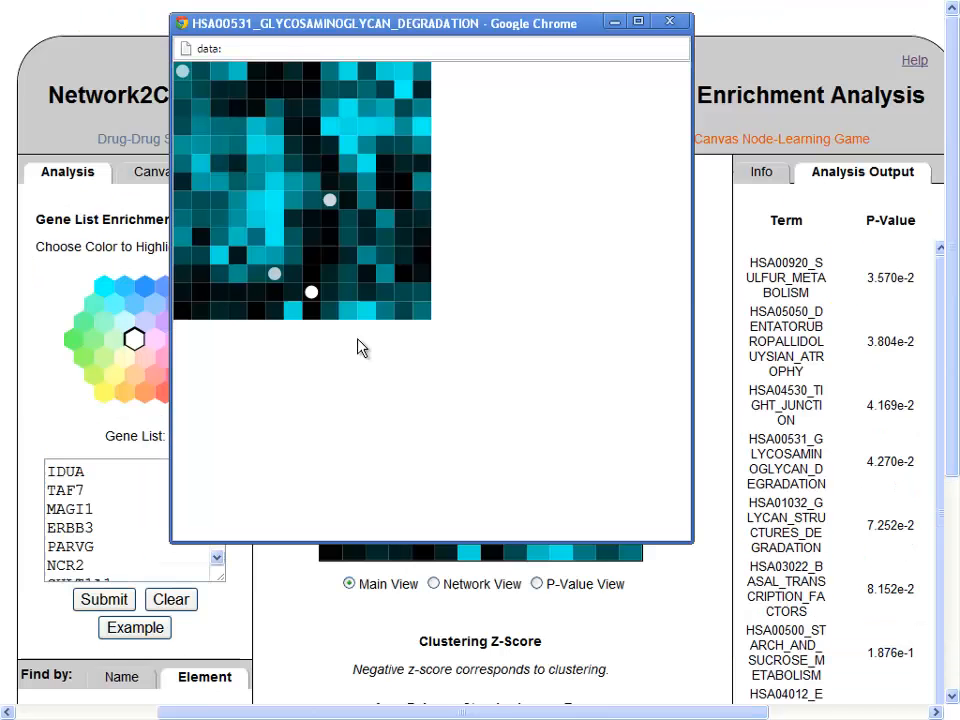
right_click(360, 345)
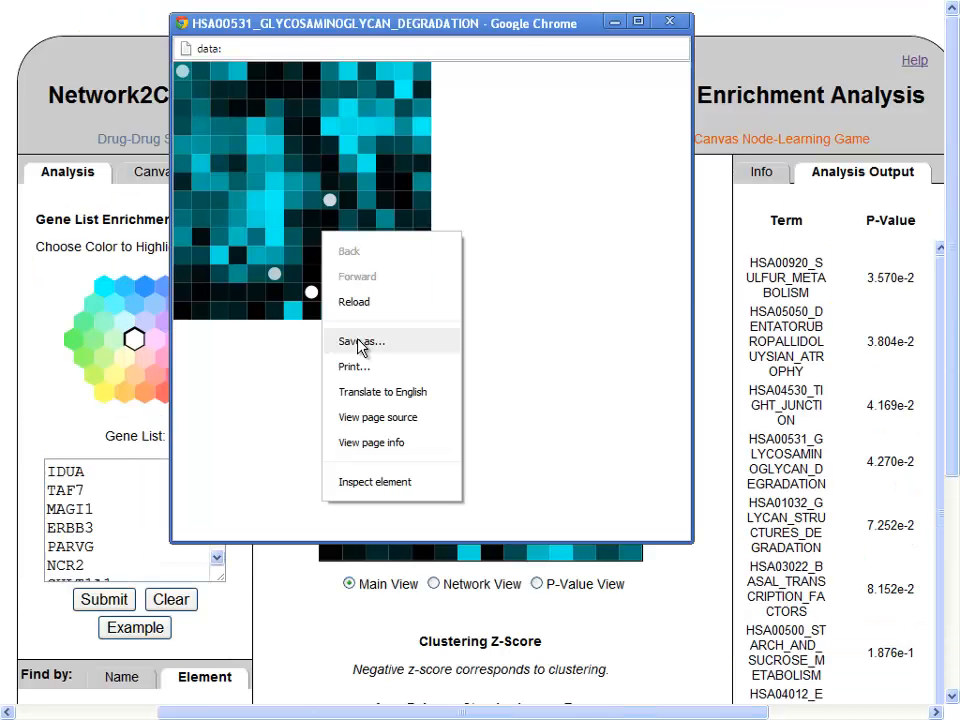
click(522, 411)
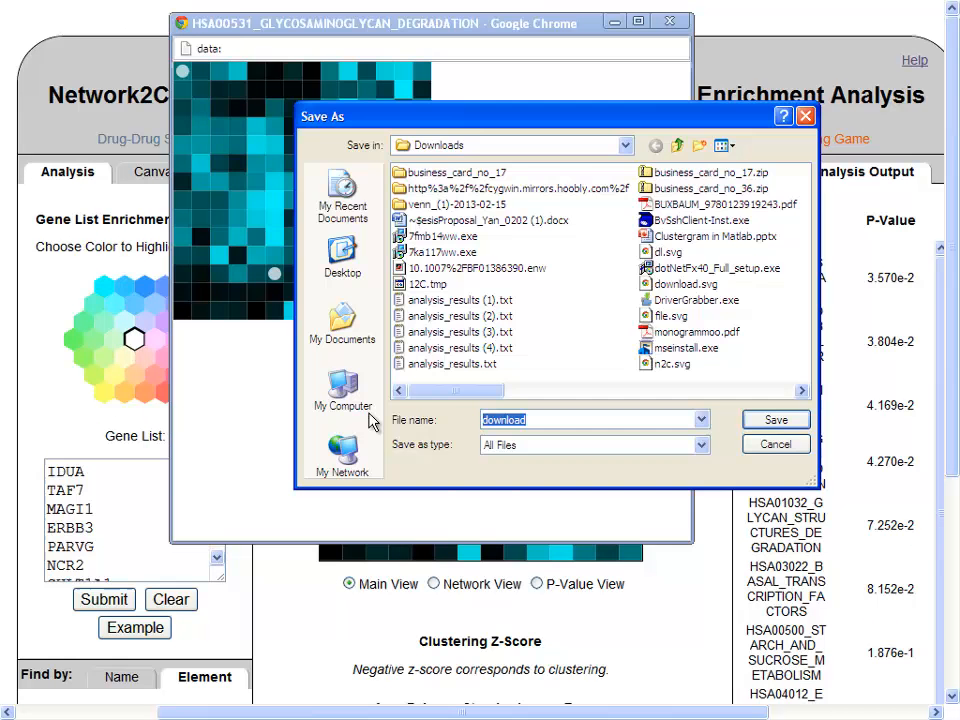
text(dl2.svg)
key(Return)
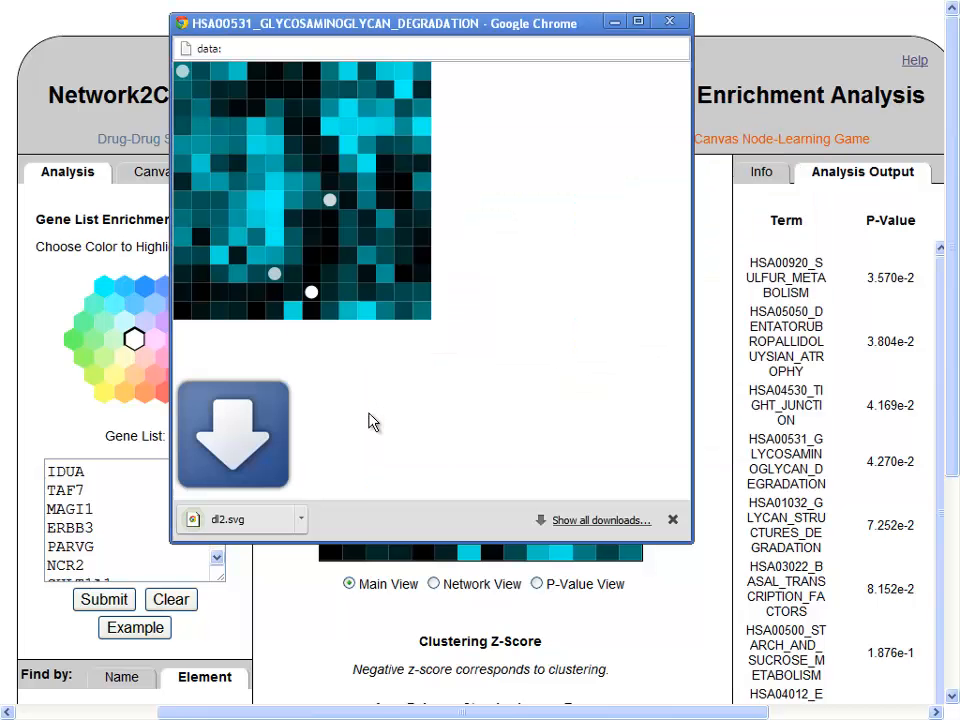